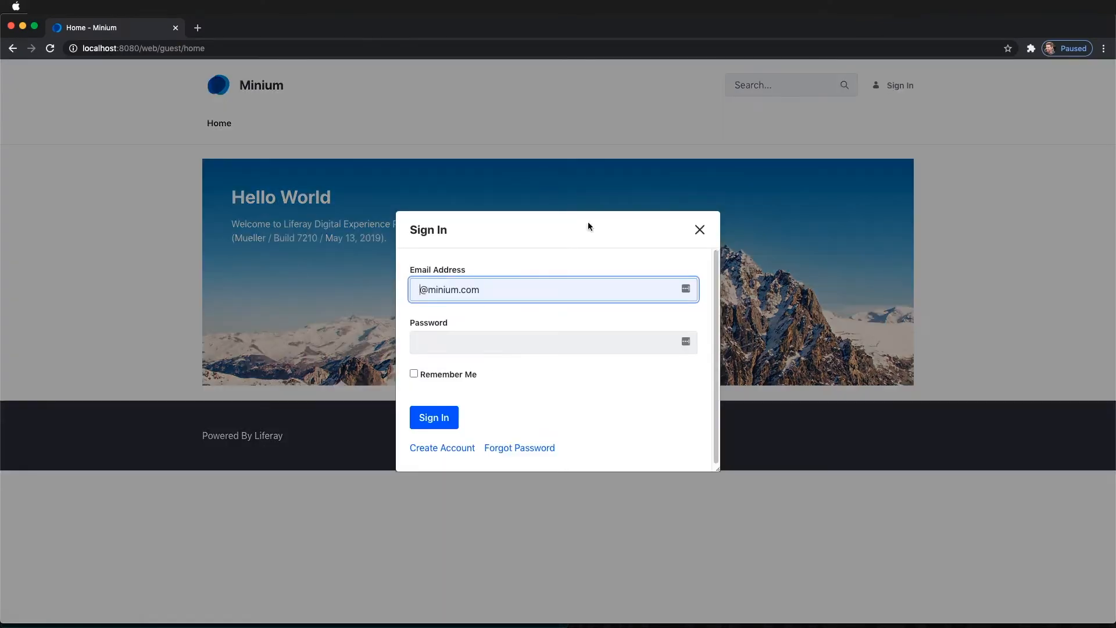
Step: Sign in with the administrator's email address and account password
{"action": "key", "text": "Tab"}
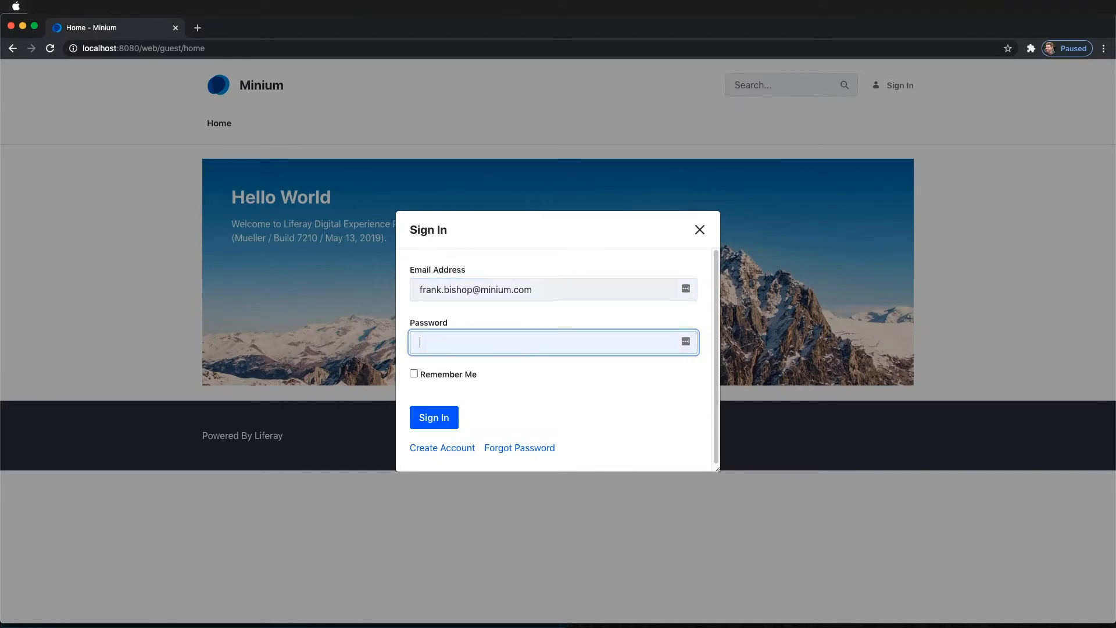
{"action": "type", "text": "test"}
{"action": "key", "text": "Return"}
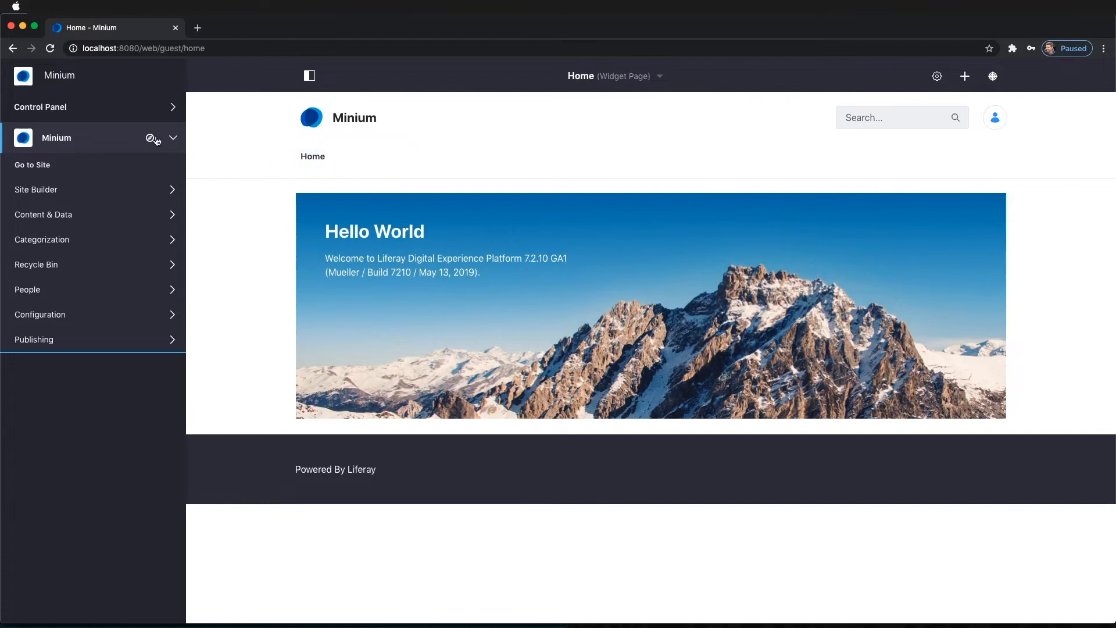
Step: Open the Warehouses tab in Control Panel > Commerce > Settings
{"action": "left_click", "coordinate": [52, 107]}
{"action": "left_click", "coordinate": [47, 185]}
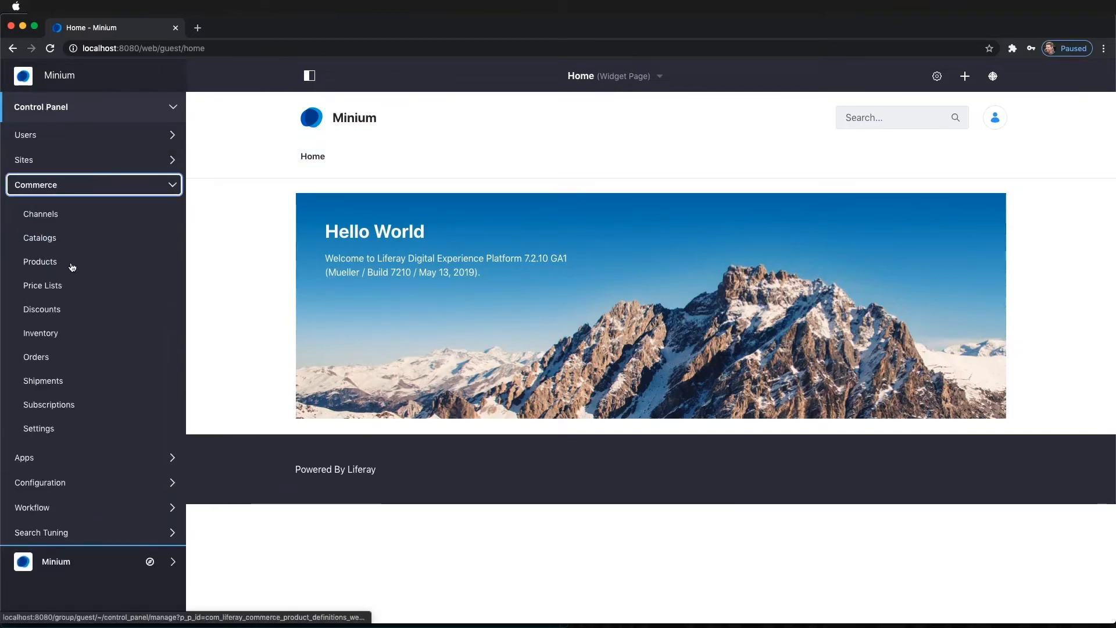
{"action": "left_click", "coordinate": [44, 433]}
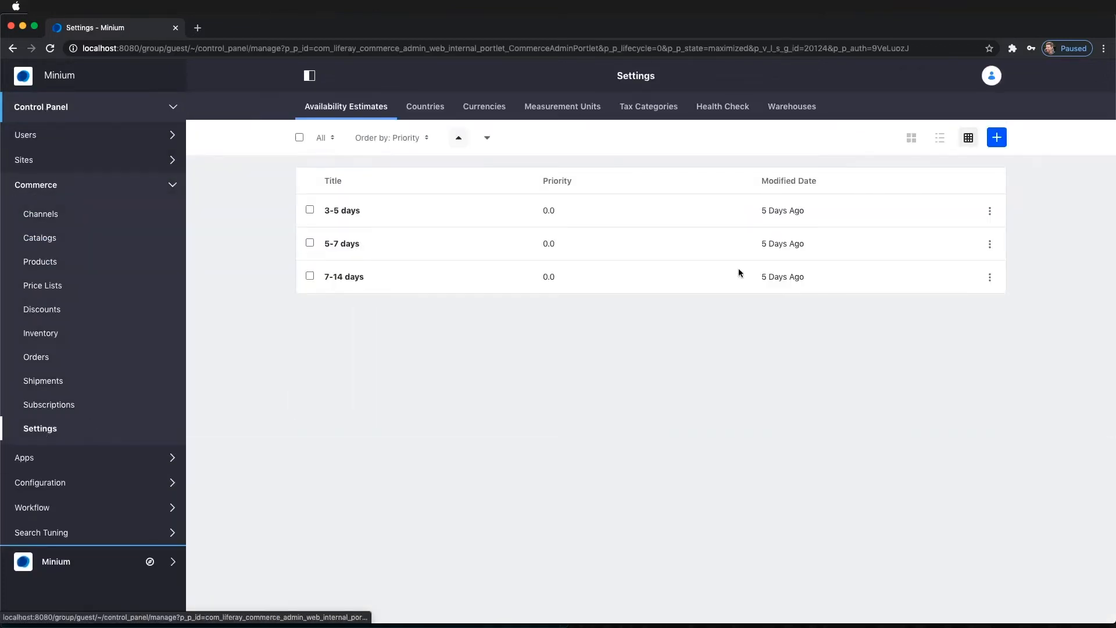
{"action": "left_click", "coordinate": [793, 111]}
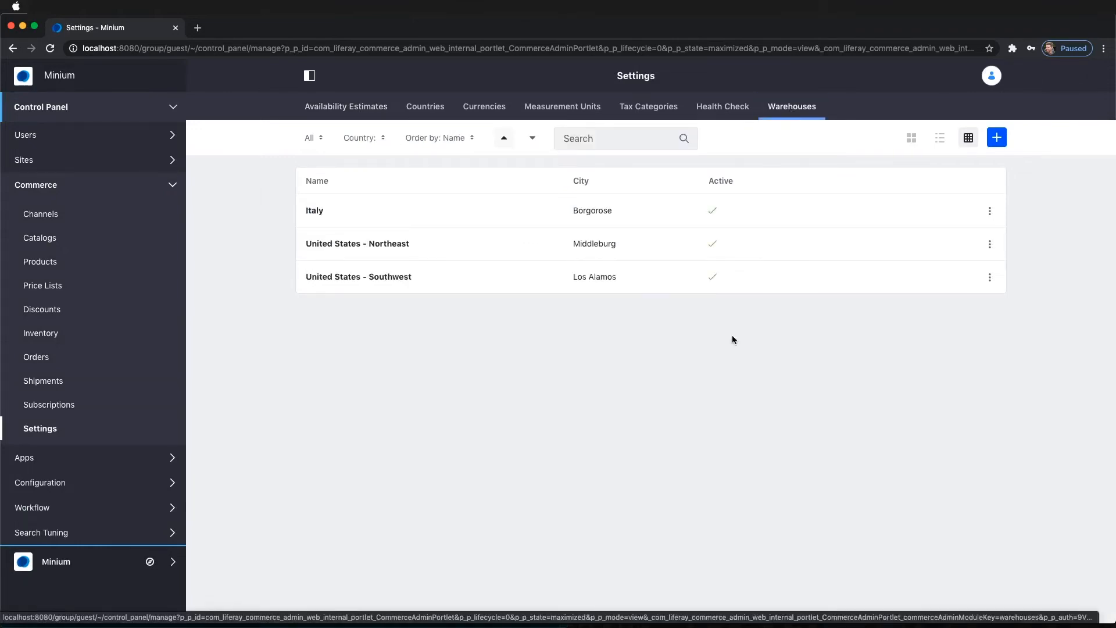
Step: Add a warehouse named 'US West Coast', active and assigned to Minium Automotive Portal
{"action": "left_click", "coordinate": [997, 139]}
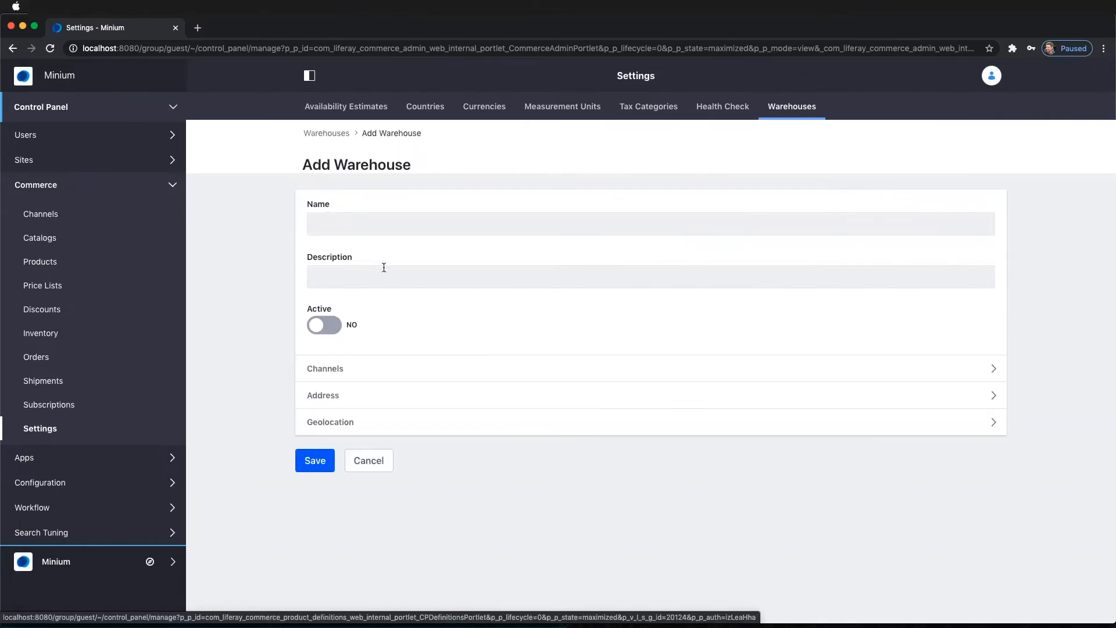
{"action": "left_click", "coordinate": [387, 229]}
{"action": "type", "text": "US W"}
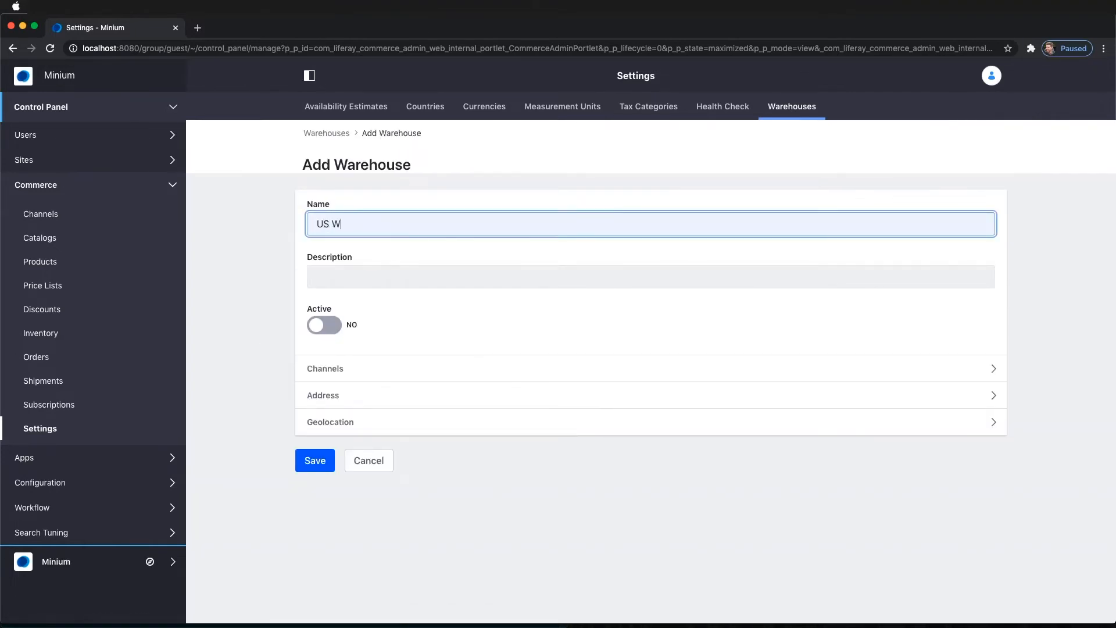
{"action": "type", "text": "est Coast"}
{"action": "left_click", "coordinate": [331, 325]}
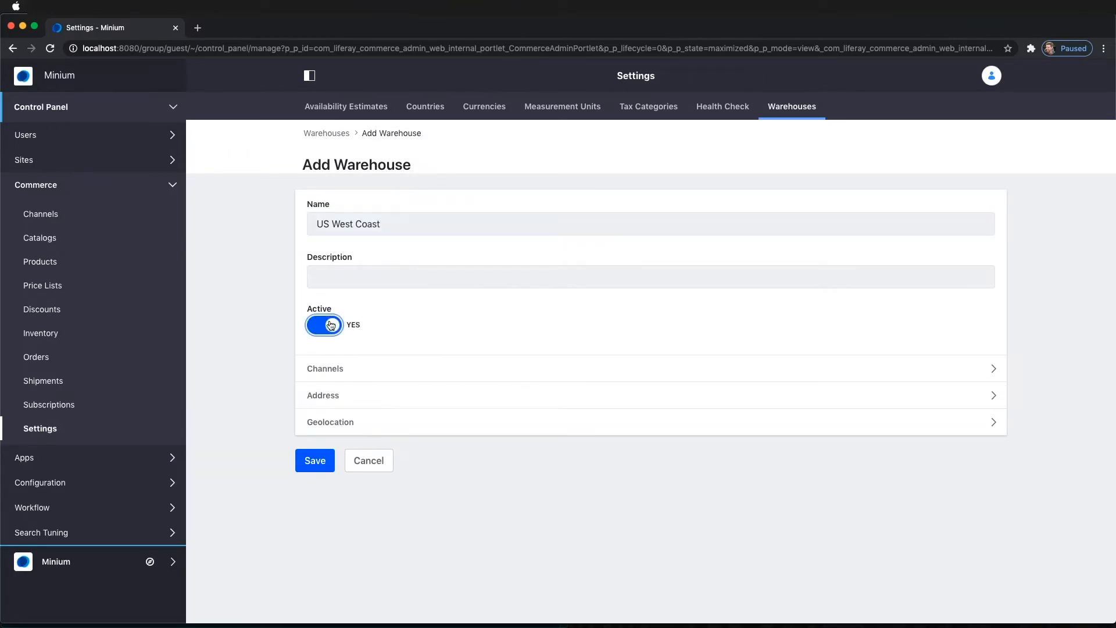
{"action": "left_click", "coordinate": [324, 366]}
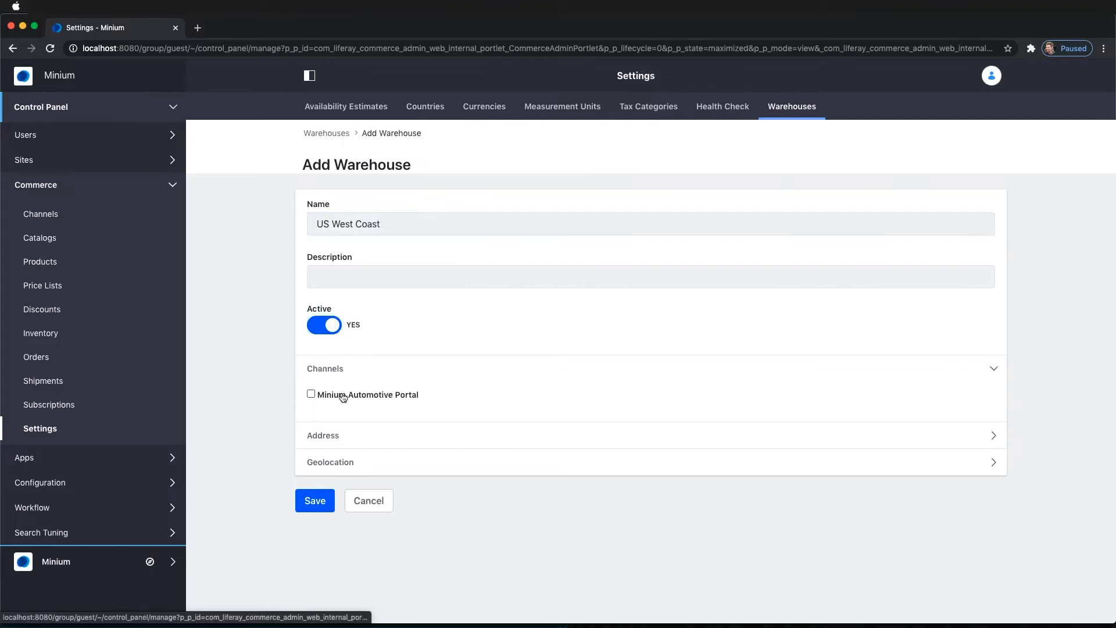
{"action": "left_click", "coordinate": [312, 395]}
Step: Set its latitude to 33.998 and longitude to -117.811, then save the warehouse
{"action": "left_click", "coordinate": [322, 462]}
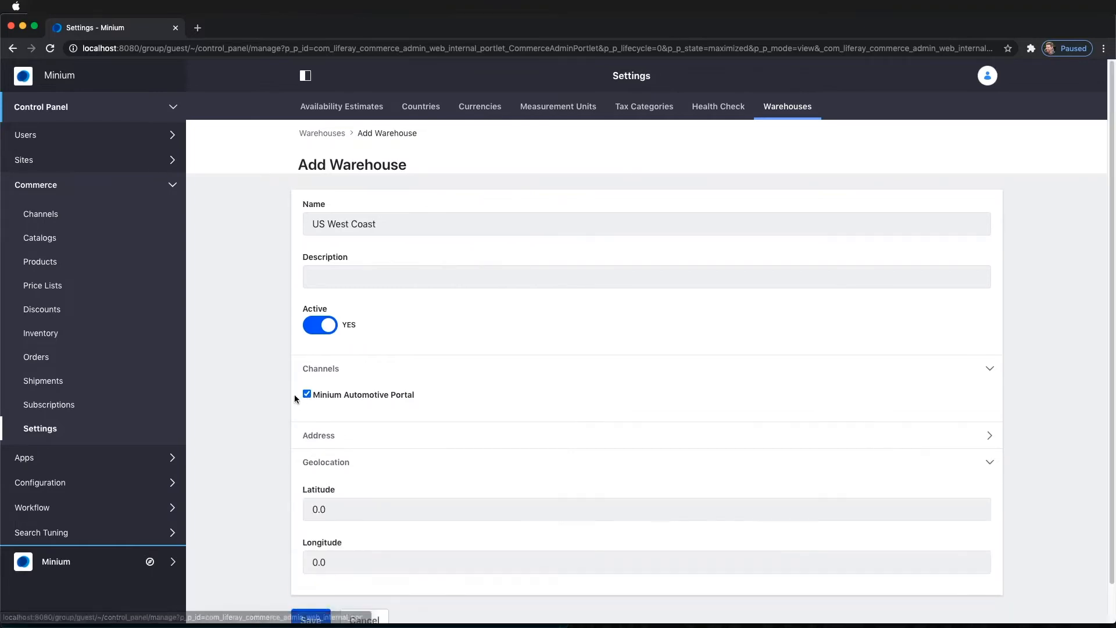
{"action": "scroll", "coordinate": [291, 393], "scroll_direction": "down", "scroll_amount": 2}
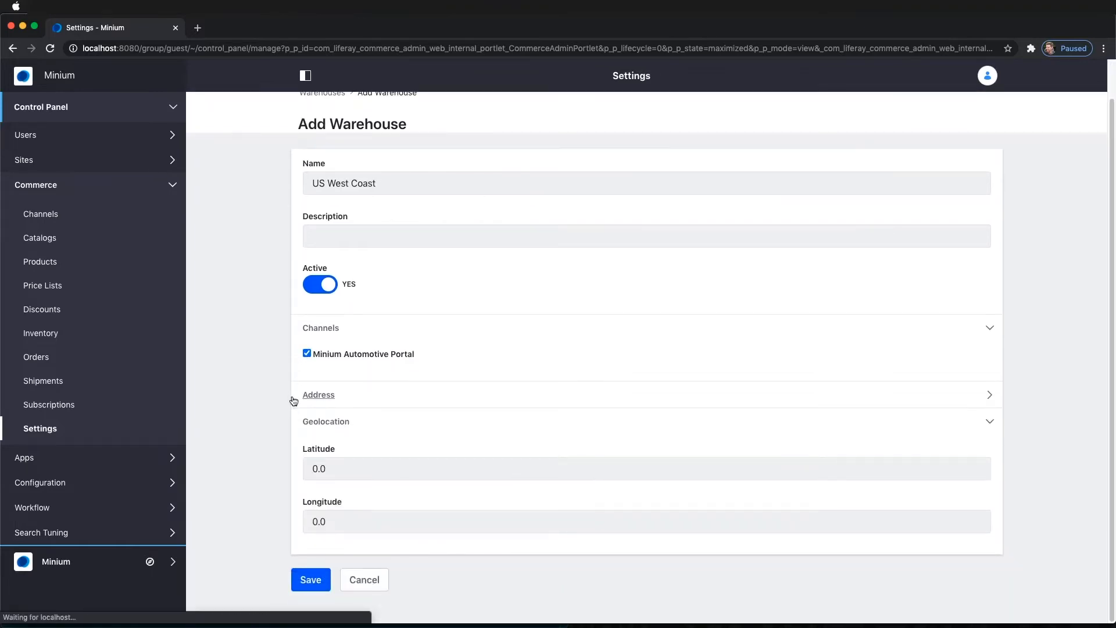
{"action": "double_click", "coordinate": [315, 468]}
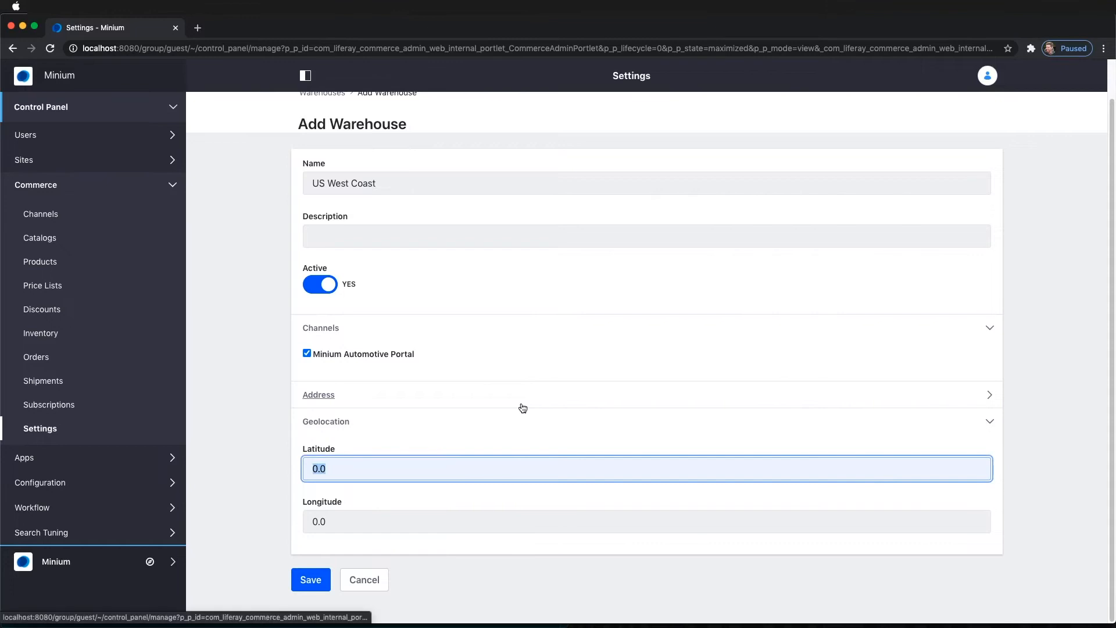
{"action": "type", "text": "33."}
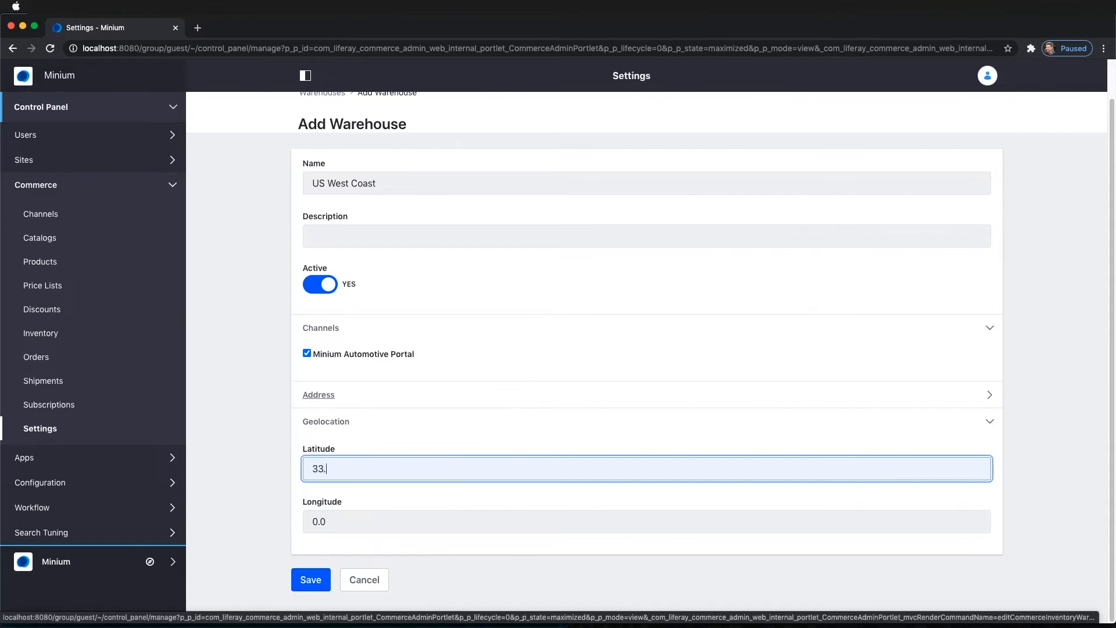
{"action": "type", "text": "998"}
{"action": "key", "text": "Tab"}
{"action": "type", "text": "-"}
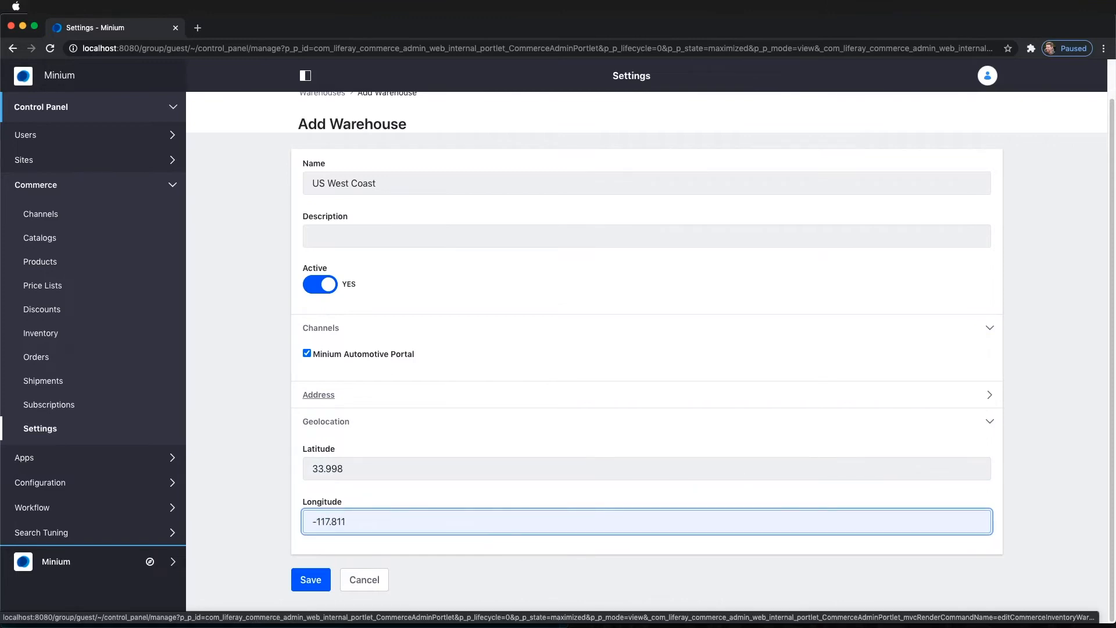
{"action": "left_click", "coordinate": [309, 580]}
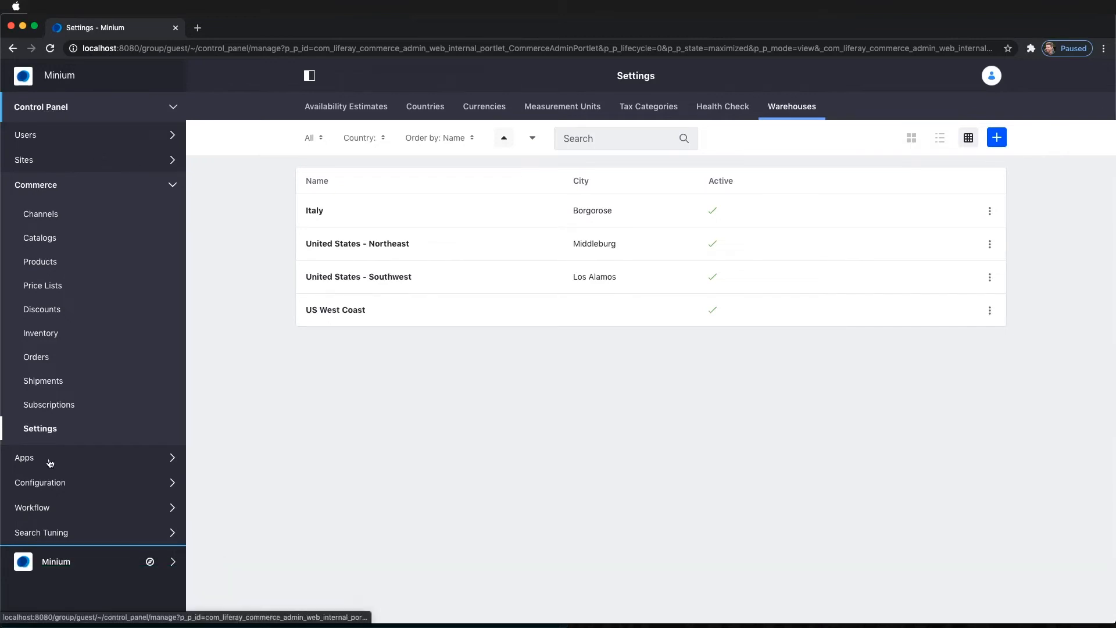
Step: Add 150 units of SKU MIN00673 to the US West Coast warehouse and return to Inventory
{"action": "left_click", "coordinate": [47, 337]}
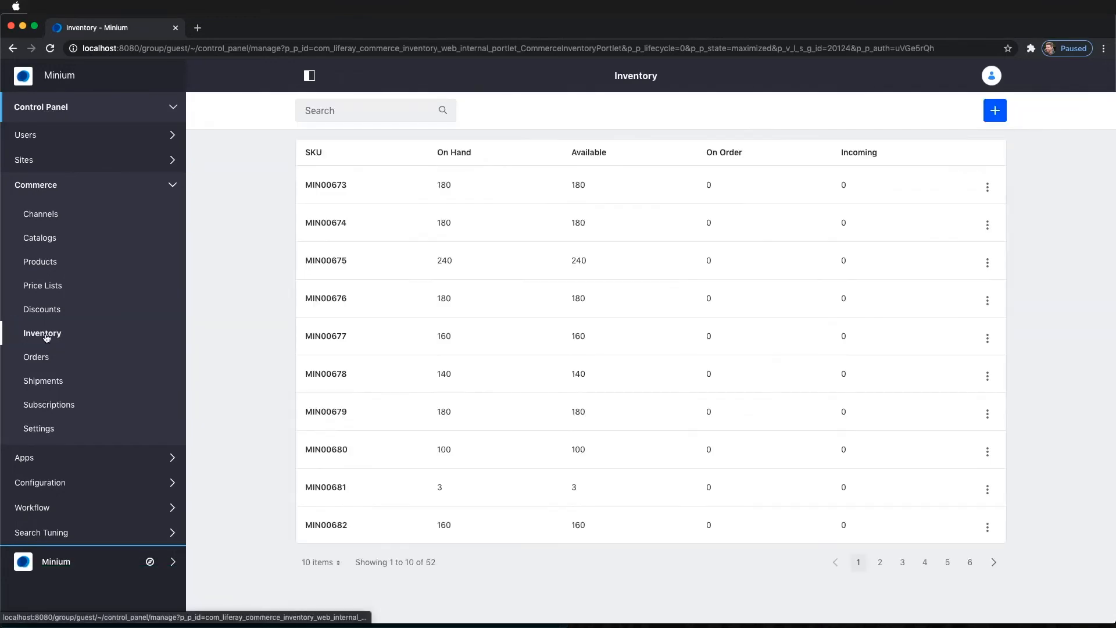
{"action": "left_click", "coordinate": [324, 186]}
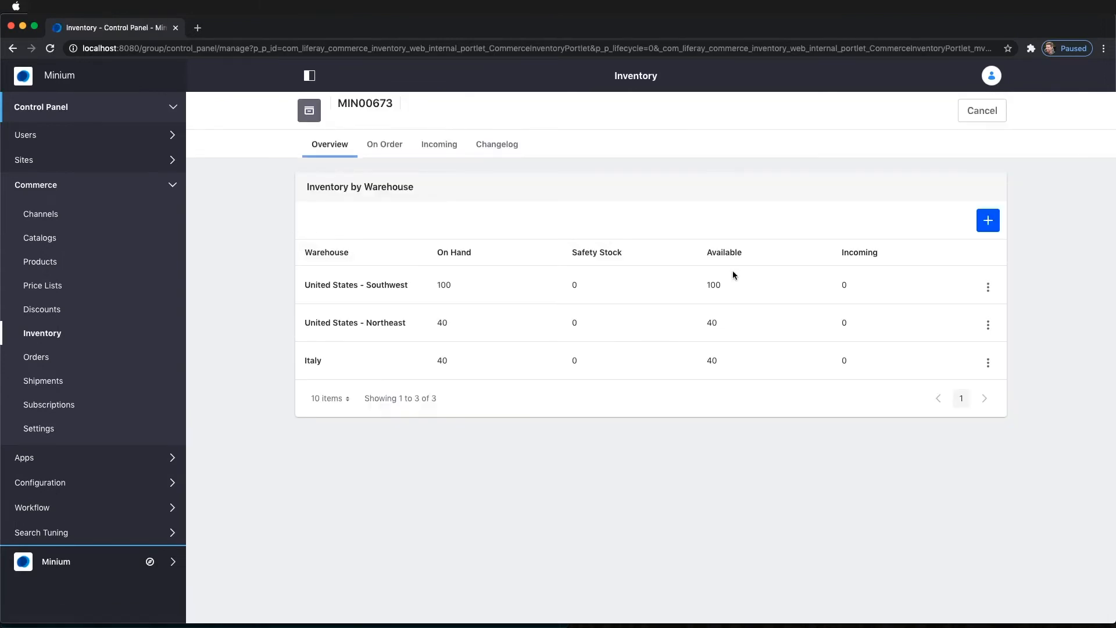
{"action": "left_click", "coordinate": [989, 220]}
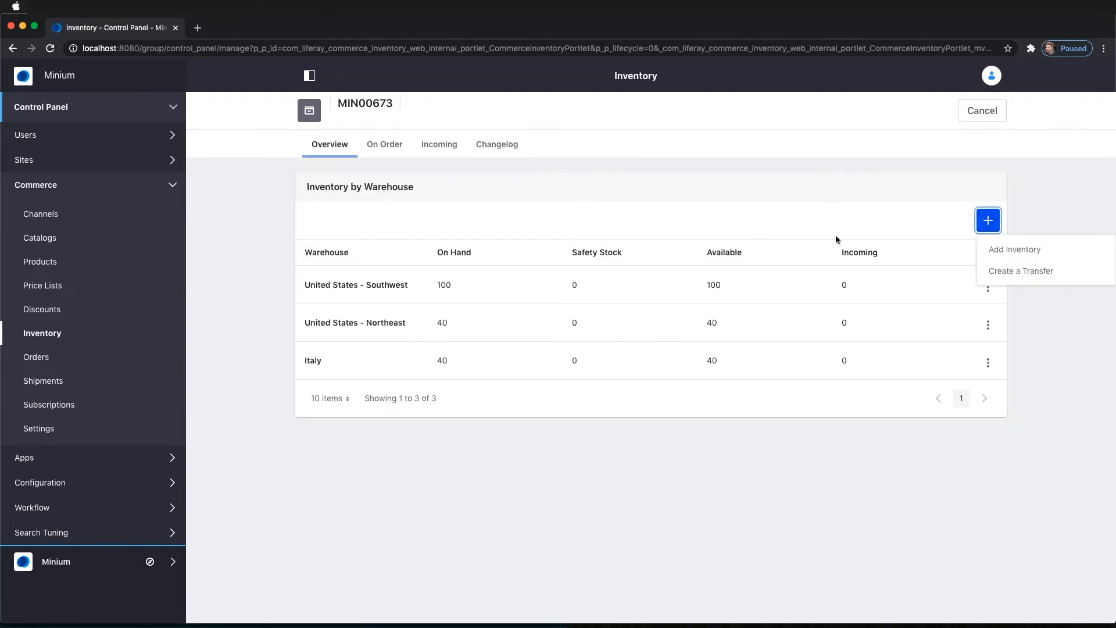
{"action": "left_click", "coordinate": [1016, 251]}
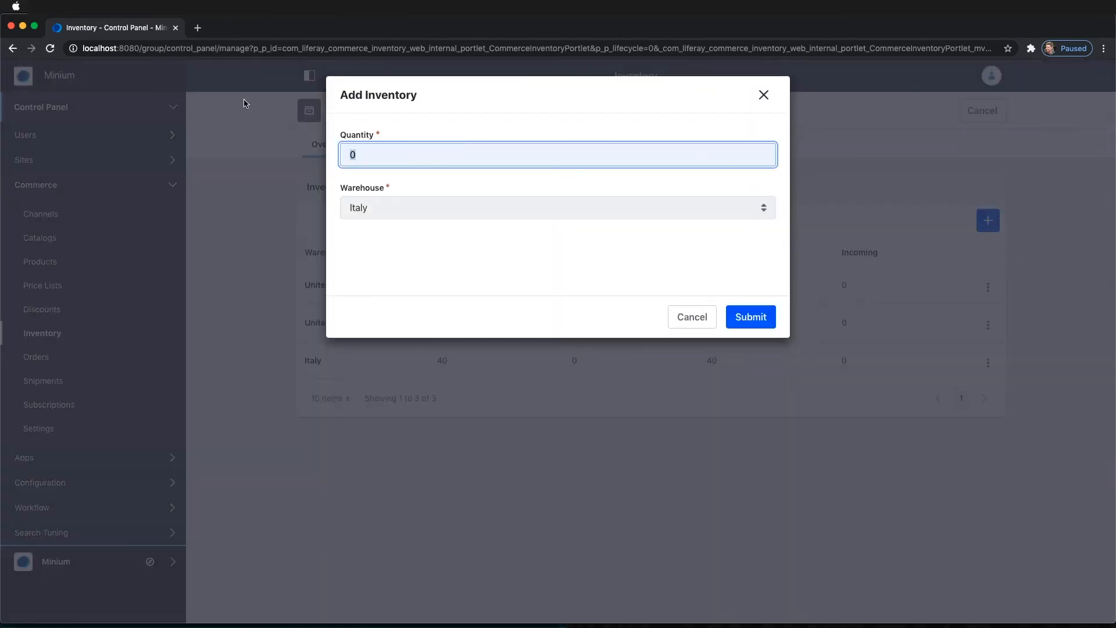
{"action": "type", "text": "150"}
{"action": "left_click", "coordinate": [402, 211]}
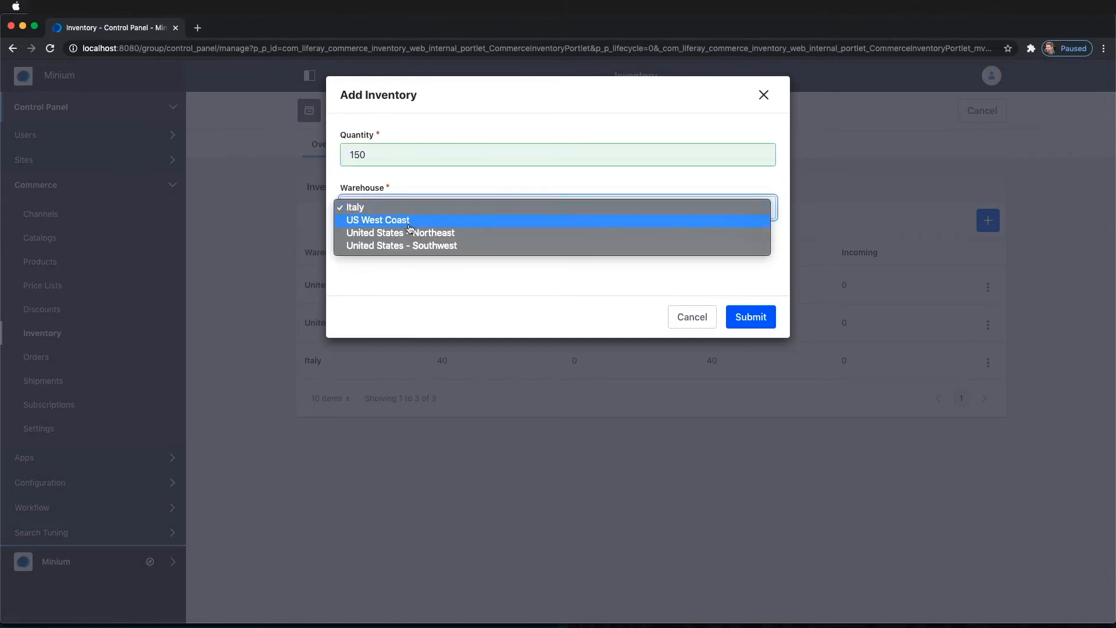
{"action": "left_click", "coordinate": [409, 226]}
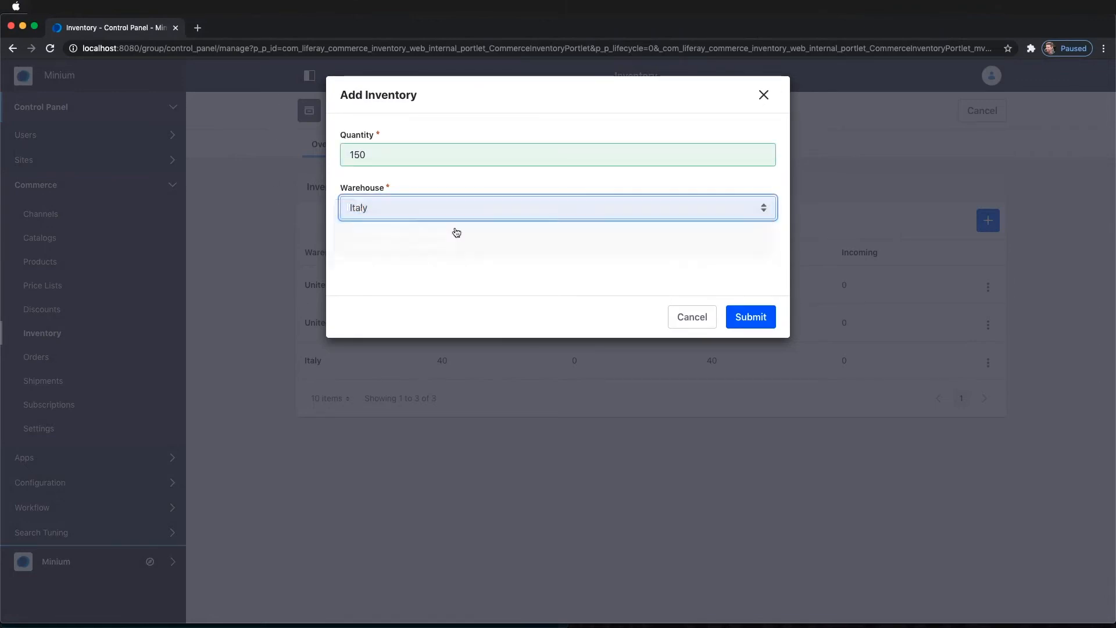
{"action": "left_click", "coordinate": [749, 320]}
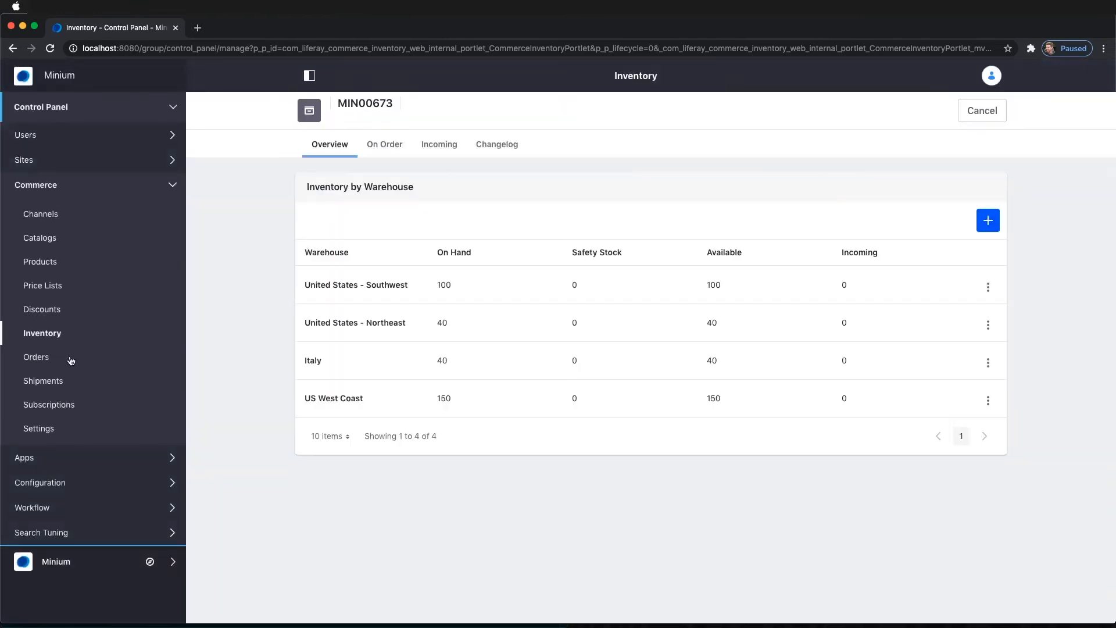
{"action": "left_click", "coordinate": [51, 334]}
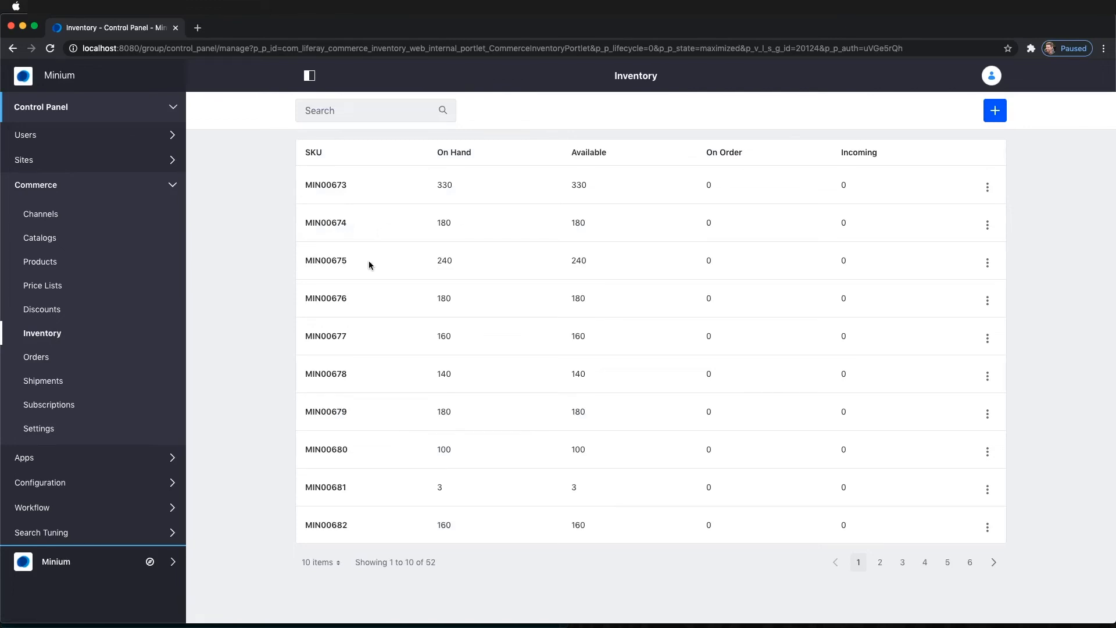
Step: Add 120 units of SKU MIN00674 to the US West Coast warehouse
{"action": "left_click", "coordinate": [326, 223]}
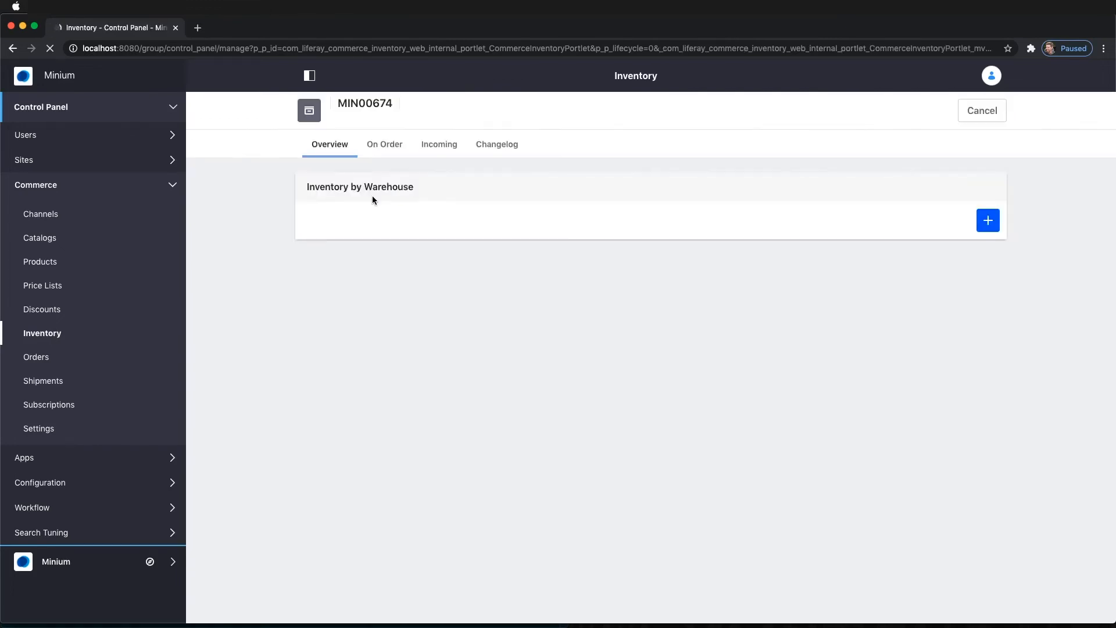
{"action": "left_click", "coordinate": [988, 221]}
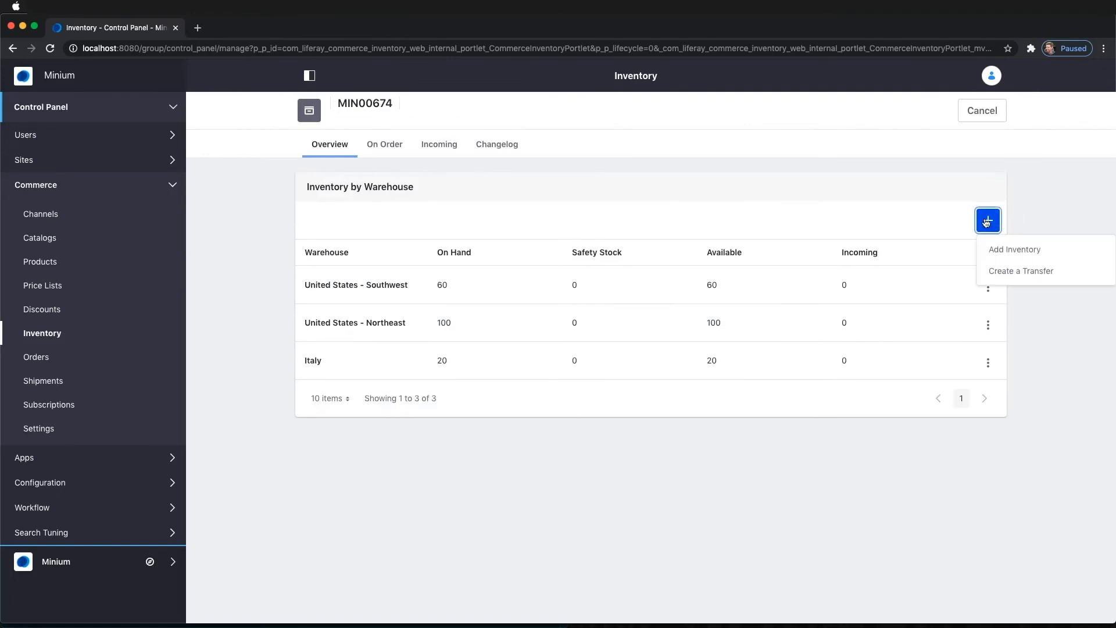
{"action": "left_click", "coordinate": [993, 249]}
{"action": "left_click_drag", "start_coordinate": [409, 157], "coordinate": [339, 152]}
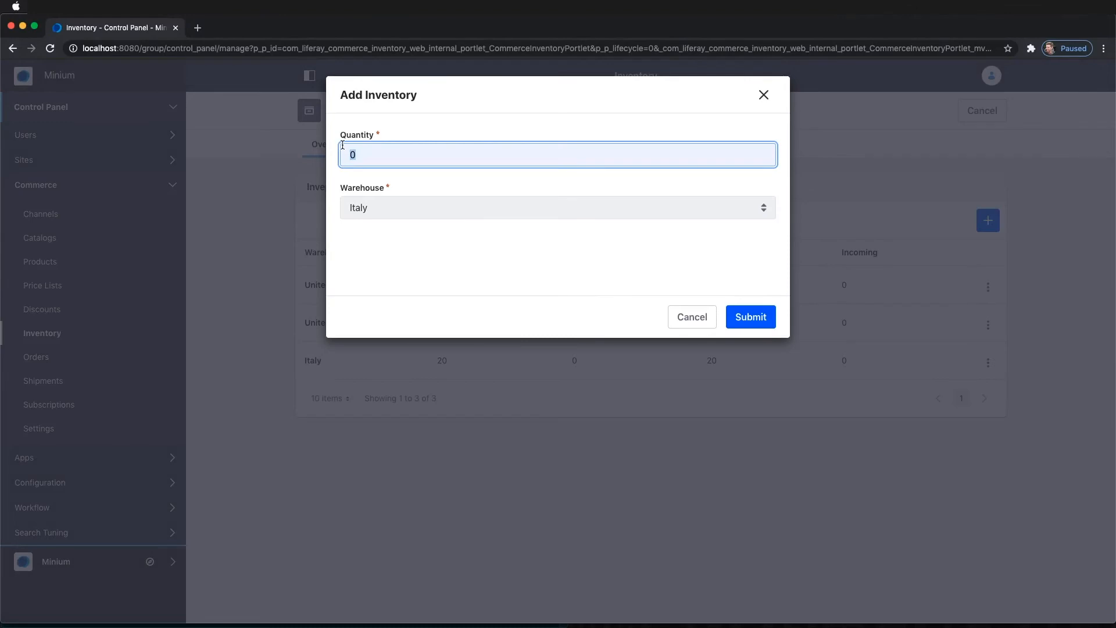
{"action": "type", "text": "120"}
{"action": "key", "text": "Tab"}
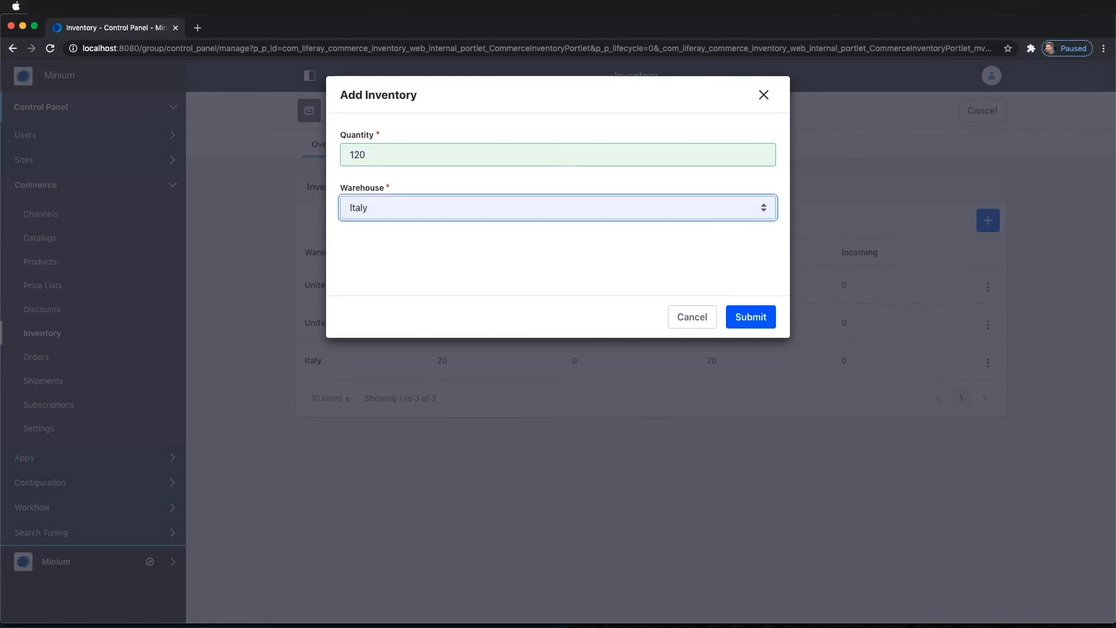
{"action": "key", "text": "space"}
{"action": "key", "text": "Return"}
{"action": "left_click", "coordinate": [762, 318]}
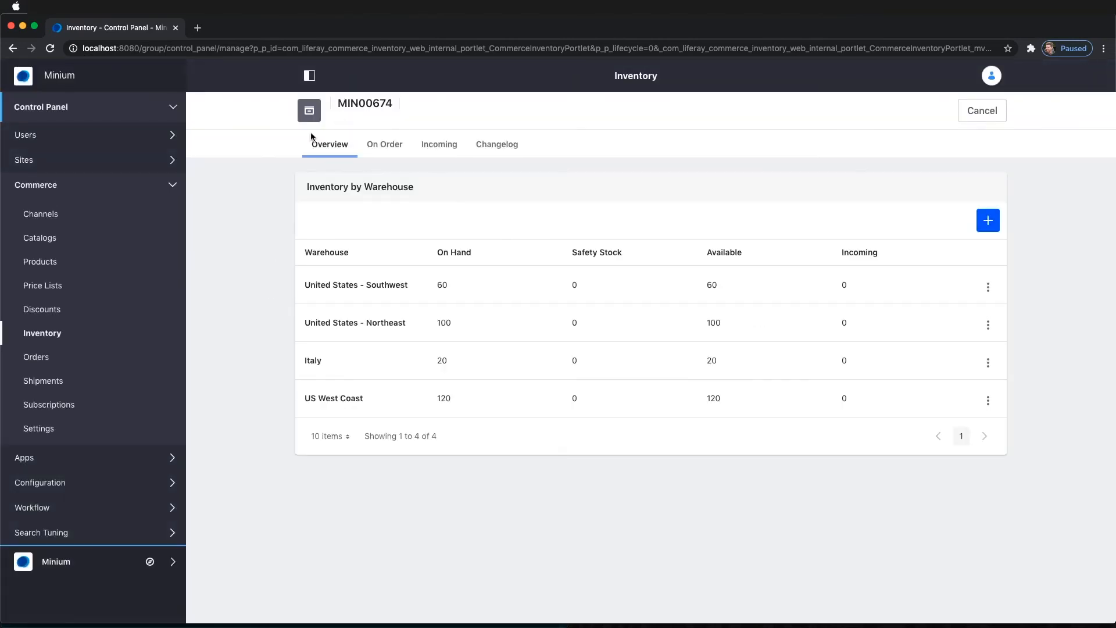
{"action": "left_click", "coordinate": [38, 336]}
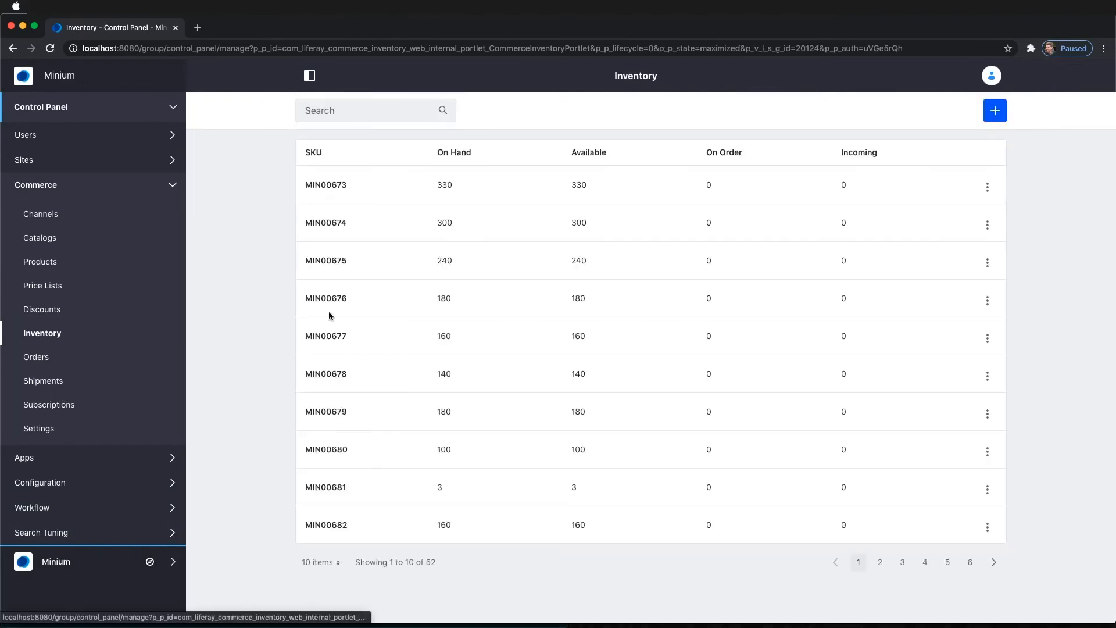
Step: Add 100 units of SKU MIN00675 to US West Coast, then go to Products
{"action": "left_click", "coordinate": [334, 259]}
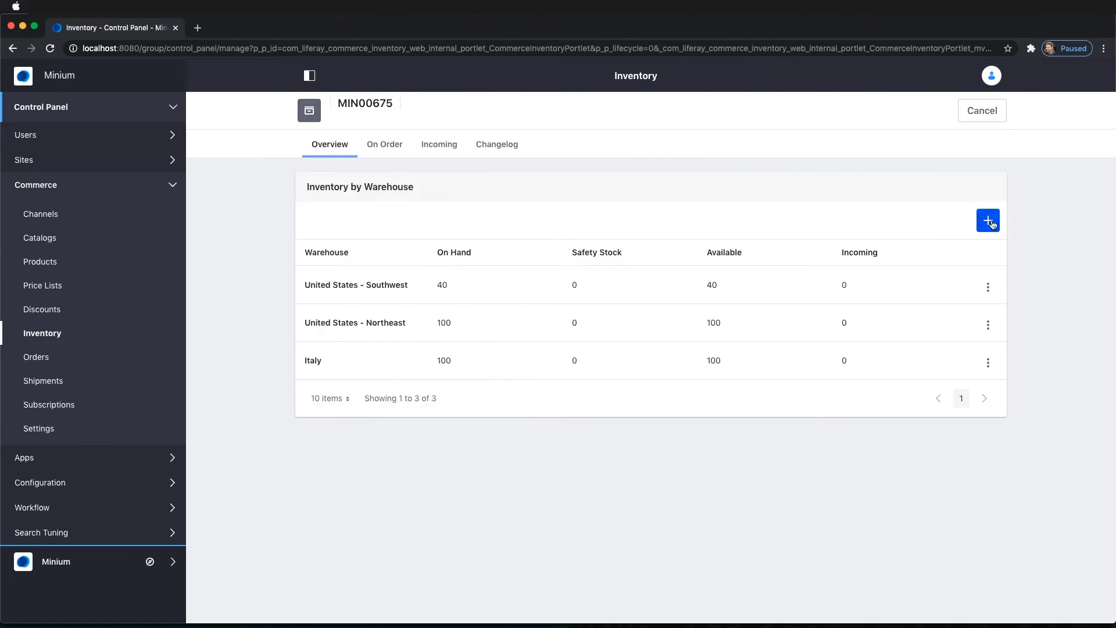
{"action": "left_click", "coordinate": [992, 224]}
{"action": "left_click", "coordinate": [997, 247]}
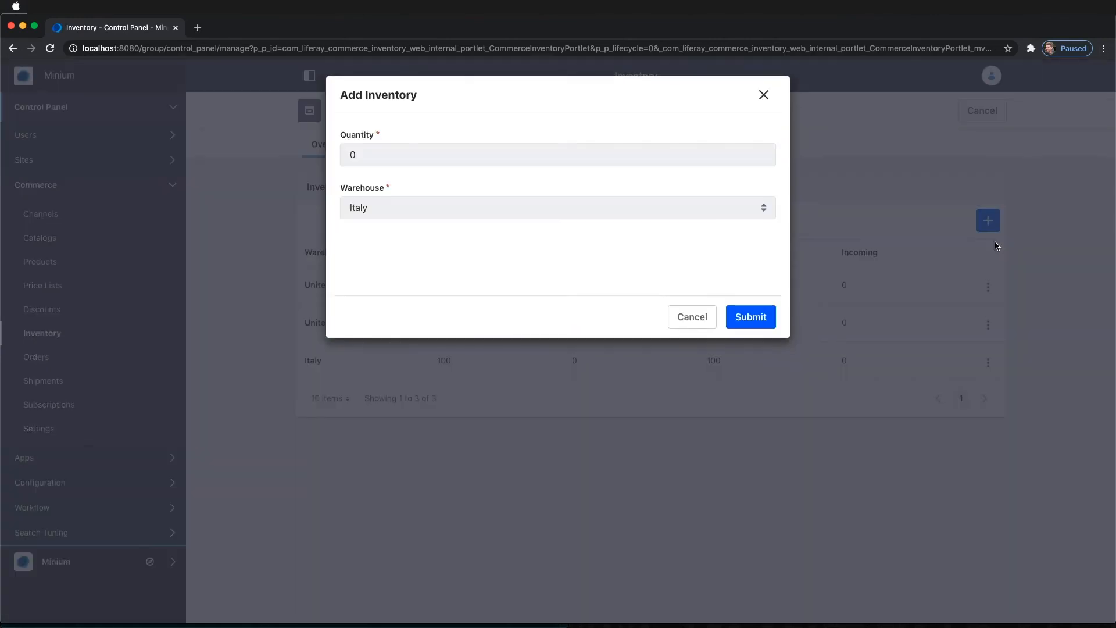
{"action": "double_click", "coordinate": [359, 155]}
{"action": "type", "text": "100"}
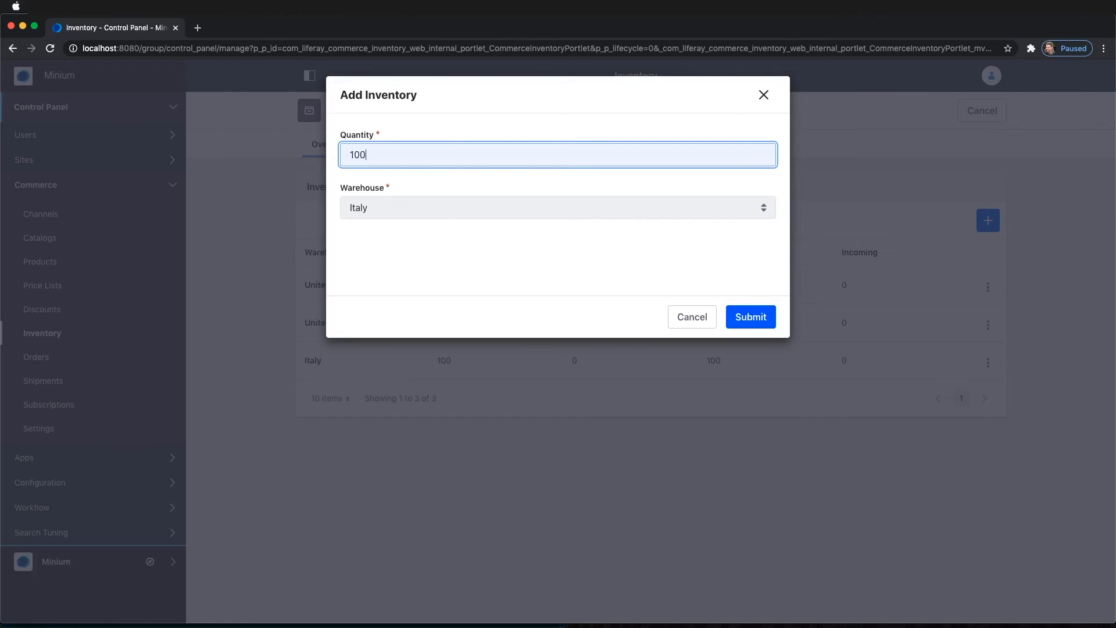
{"action": "key", "text": "Tab"}
{"action": "key", "text": "space"}
{"action": "key", "text": "Return"}
{"action": "left_click", "coordinate": [754, 318]}
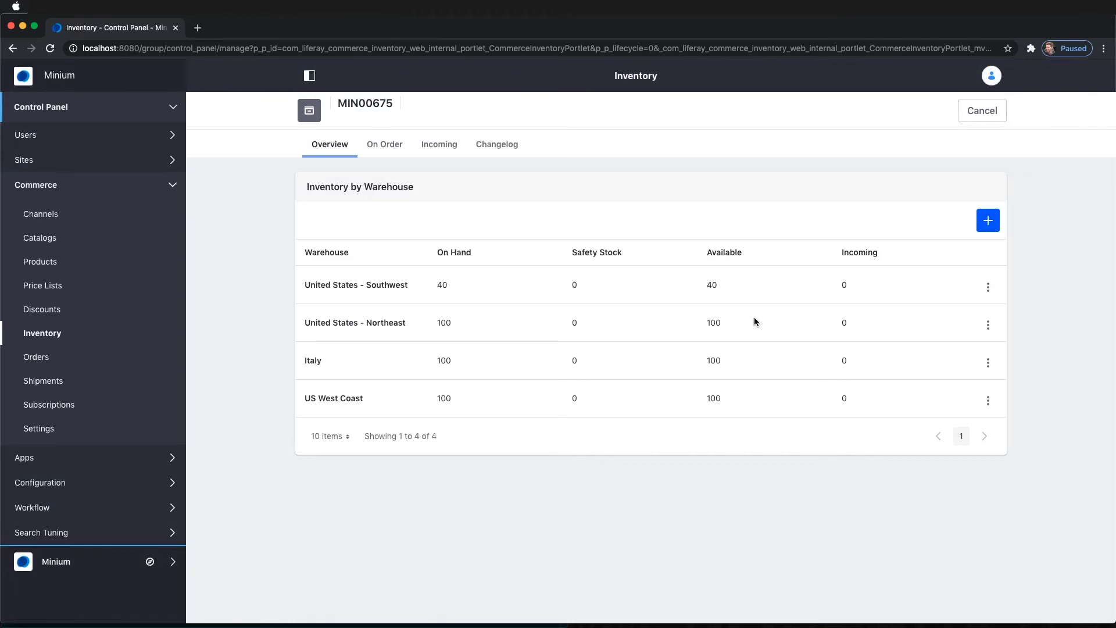
{"action": "left_click", "coordinate": [123, 269]}
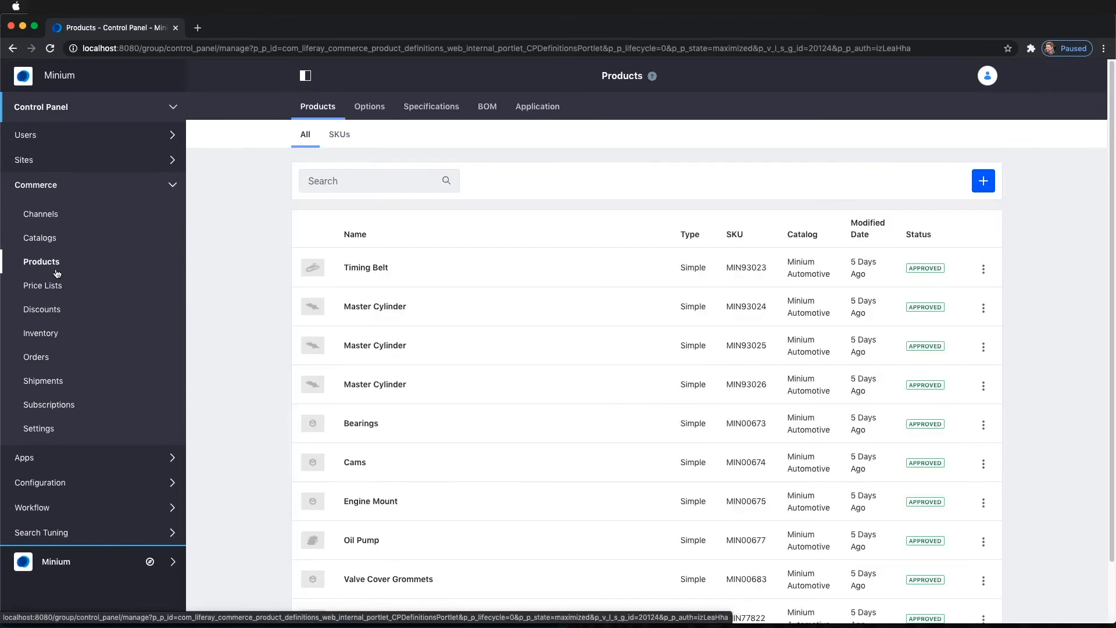
Step: Set the Bearings product's low stock action to Set as Unpublished and publish it
{"action": "left_click", "coordinate": [377, 178]}
{"action": "type", "text": "bearings"}
{"action": "key", "text": "Return"}
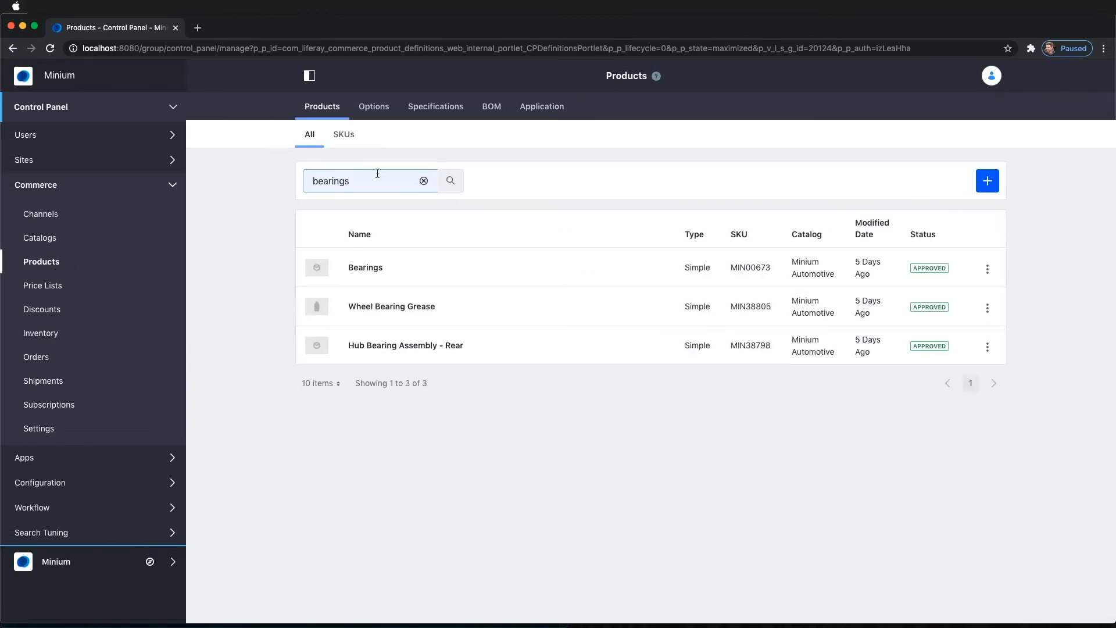
{"action": "left_click", "coordinate": [355, 269]}
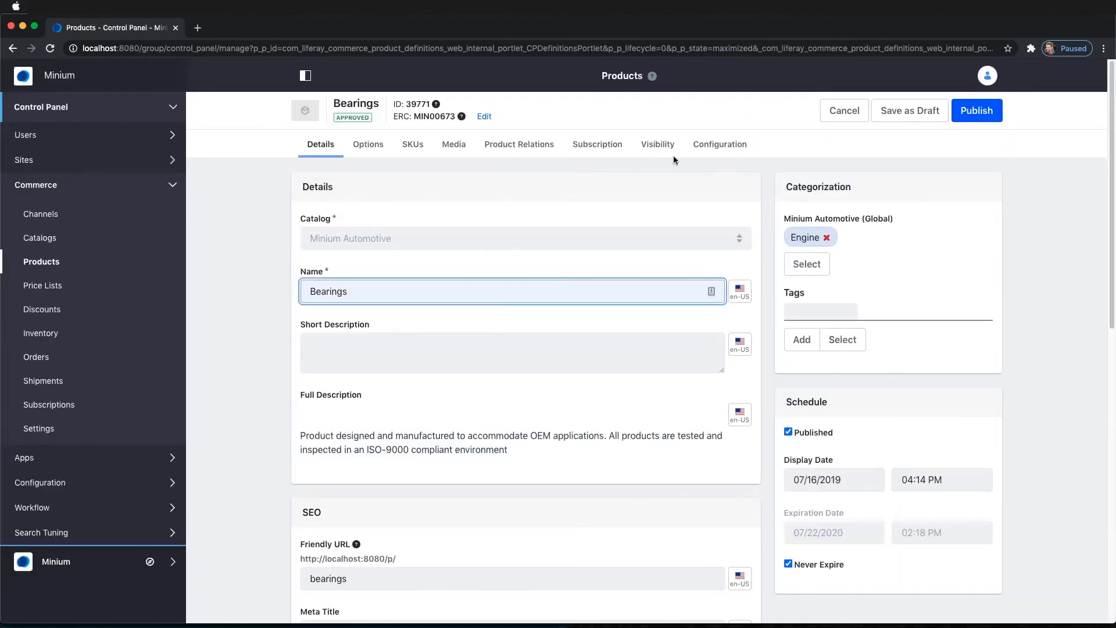
{"action": "left_click", "coordinate": [712, 147]}
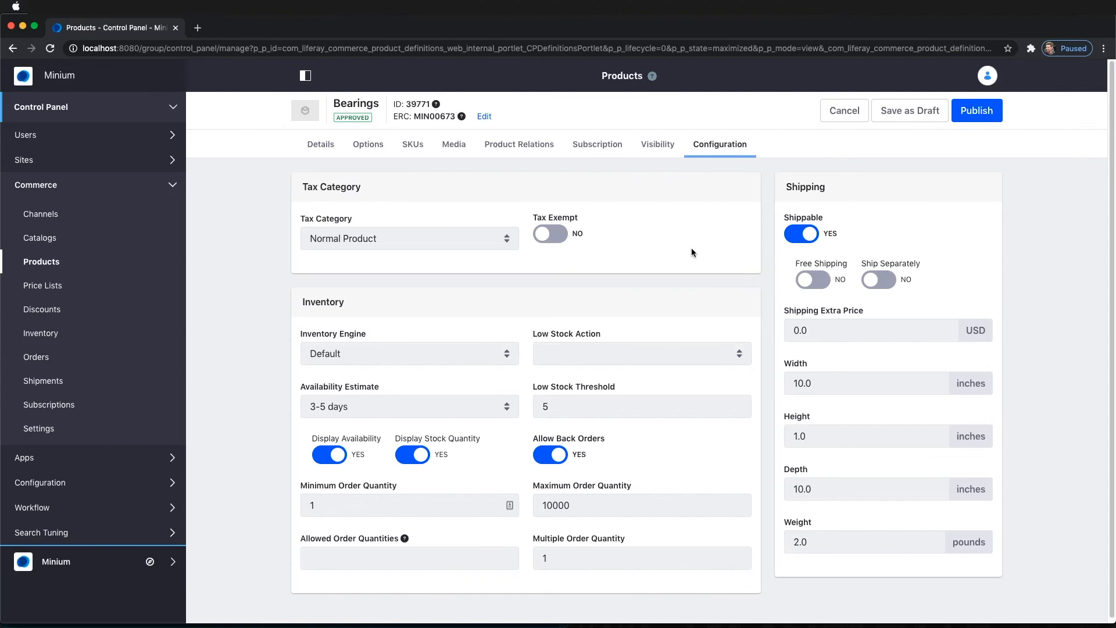
{"action": "left_click", "coordinate": [730, 353]}
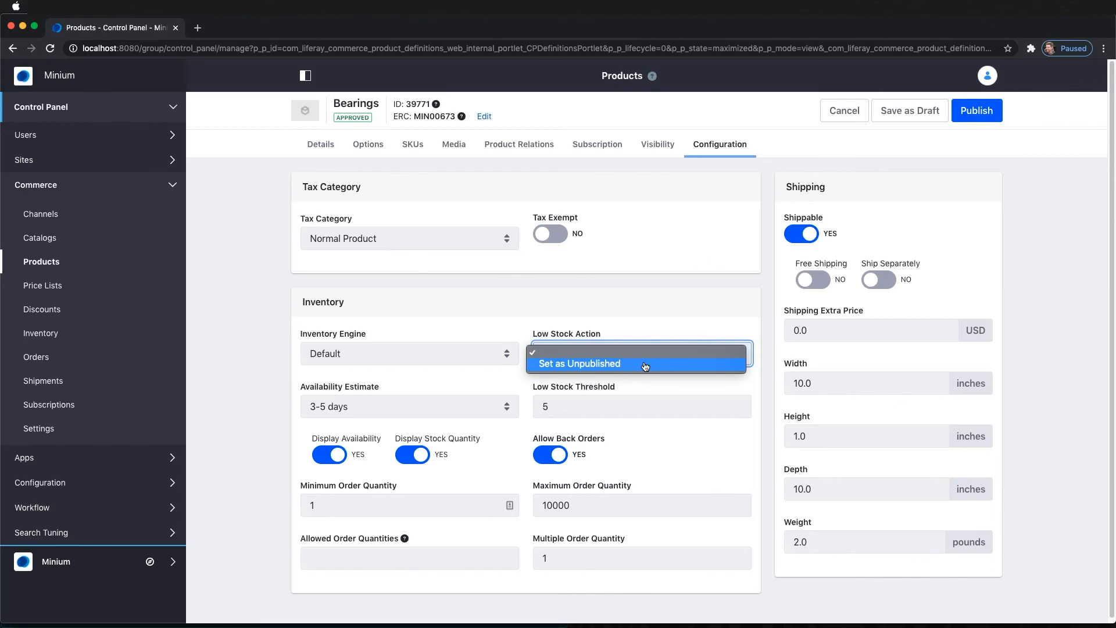
{"action": "left_click", "coordinate": [663, 301]}
{"action": "left_click", "coordinate": [661, 355]}
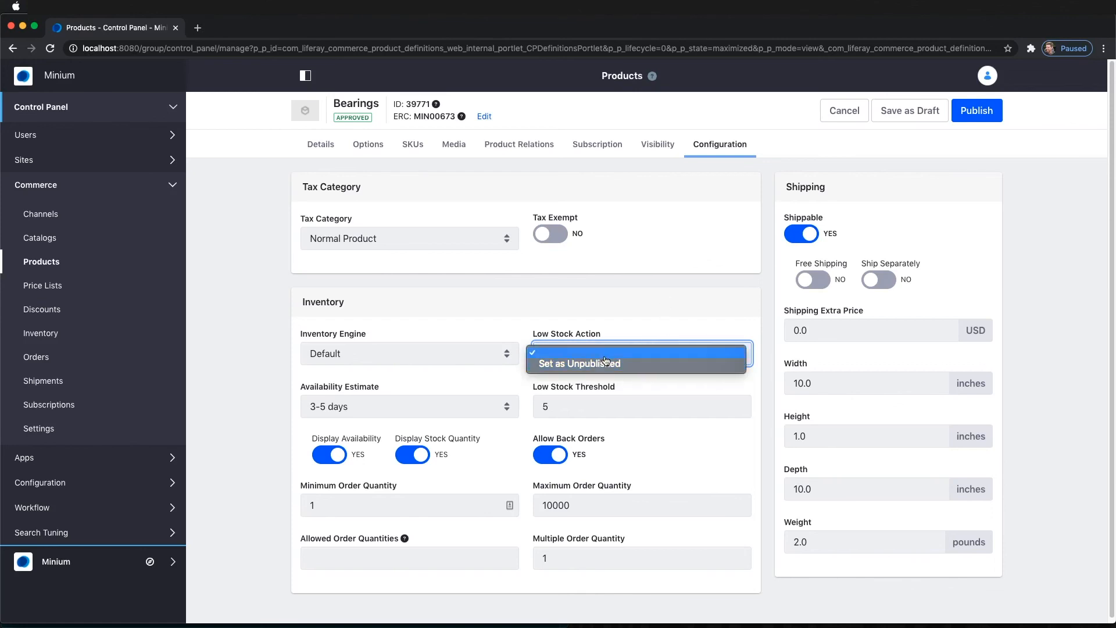
{"action": "left_click", "coordinate": [651, 349]}
{"action": "left_click", "coordinate": [650, 349]}
{"action": "left_click", "coordinate": [650, 366]}
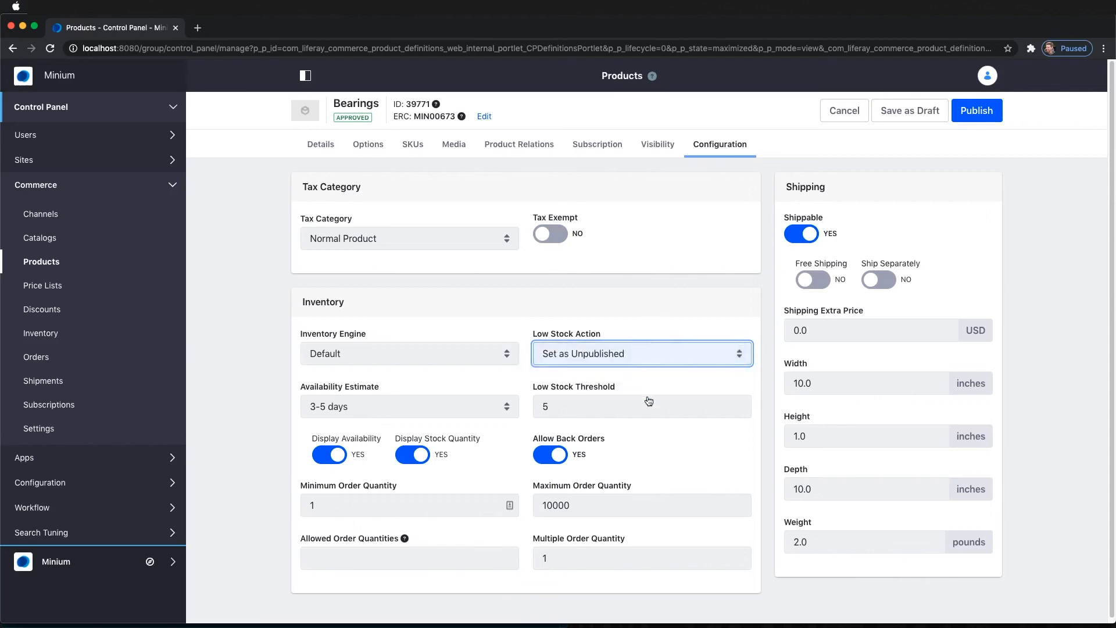
{"action": "left_click", "coordinate": [969, 111]}
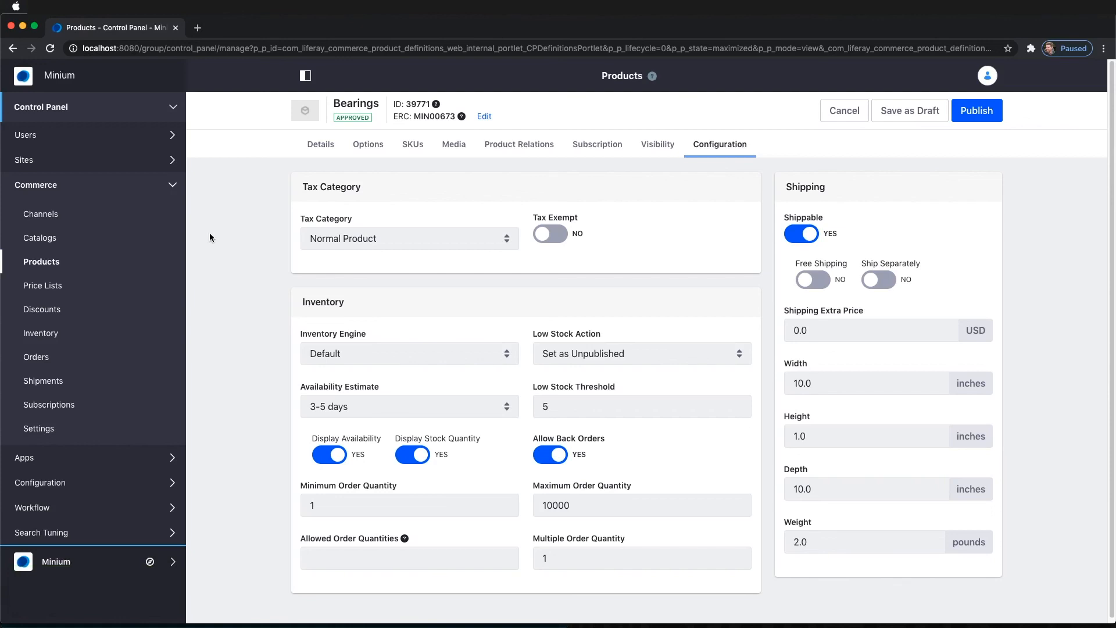
Step: Set Engine Mount's low stock action to Set as Unpublished and publish it
{"action": "left_click", "coordinate": [56, 262]}
{"action": "left_click", "coordinate": [412, 186]}
{"action": "type", "text": "engine"}
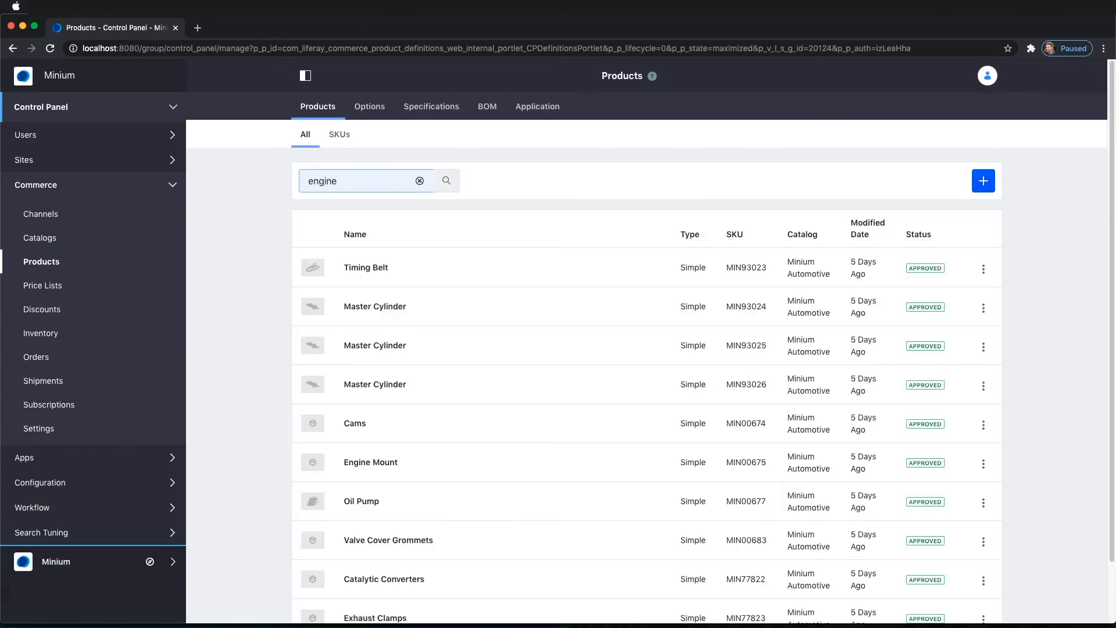
{"action": "key", "text": "Return"}
{"action": "left_click", "coordinate": [364, 268]}
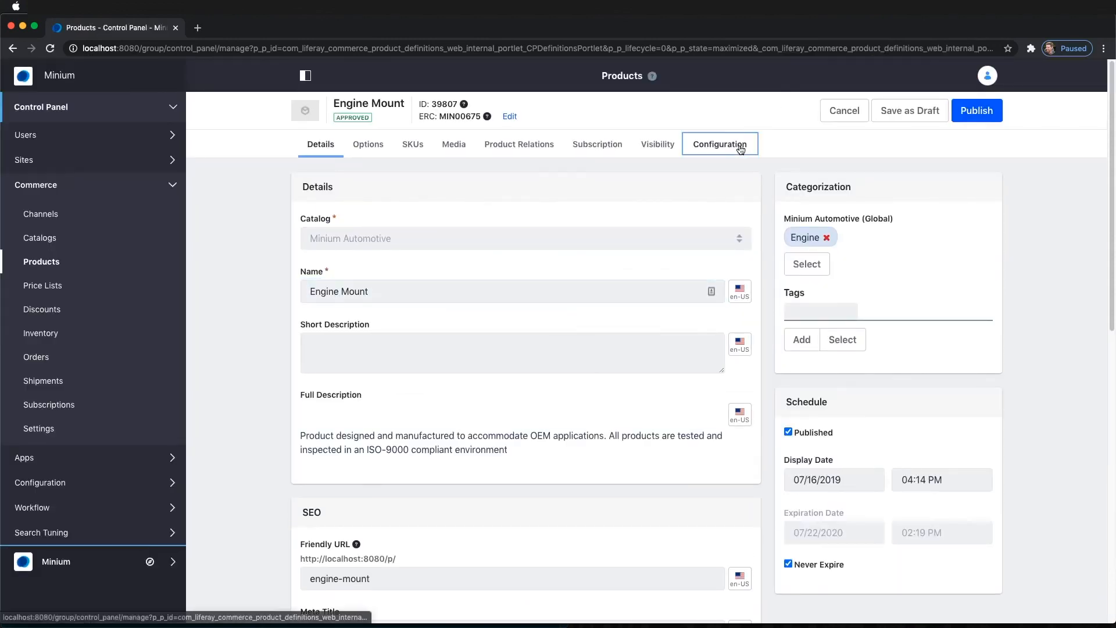
{"action": "left_click", "coordinate": [720, 144]}
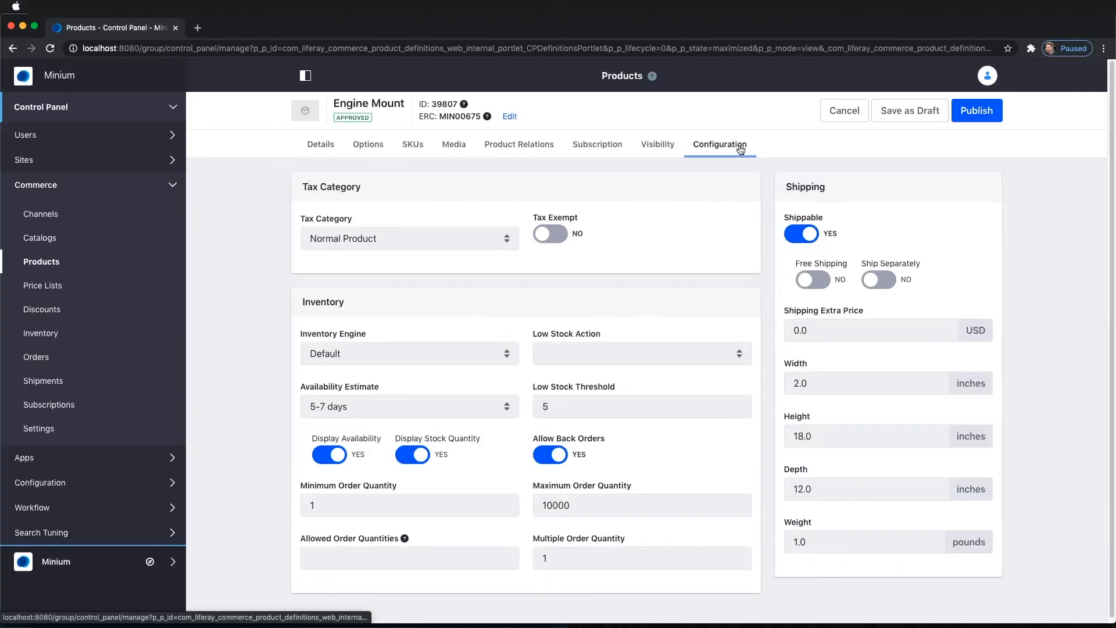
{"action": "left_click", "coordinate": [637, 356]}
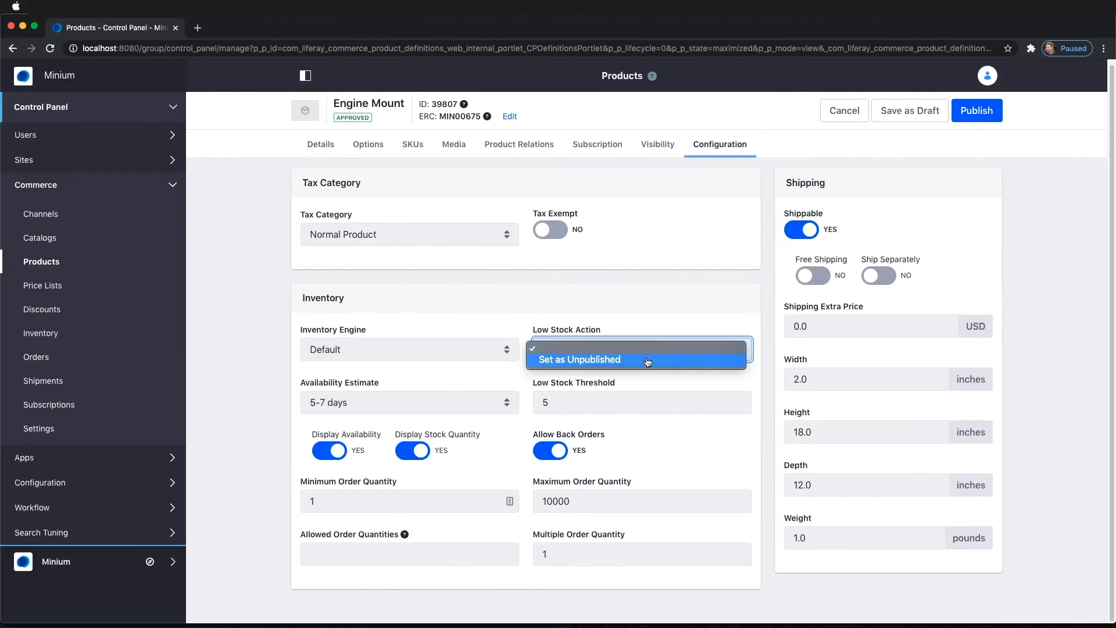
{"action": "left_click", "coordinate": [648, 360]}
{"action": "left_click", "coordinate": [982, 112]}
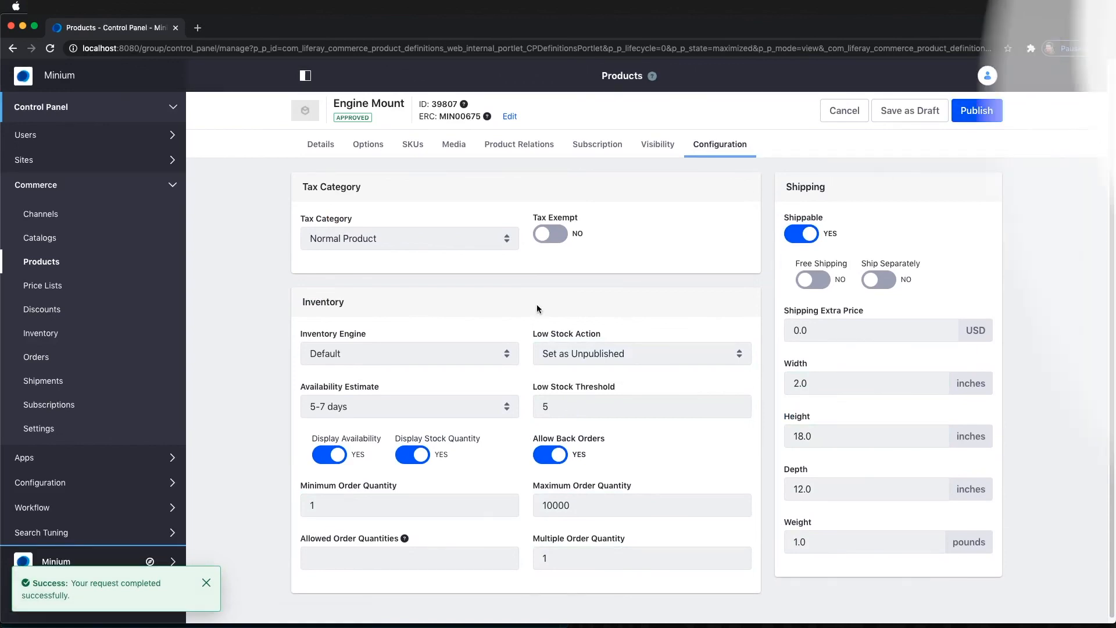